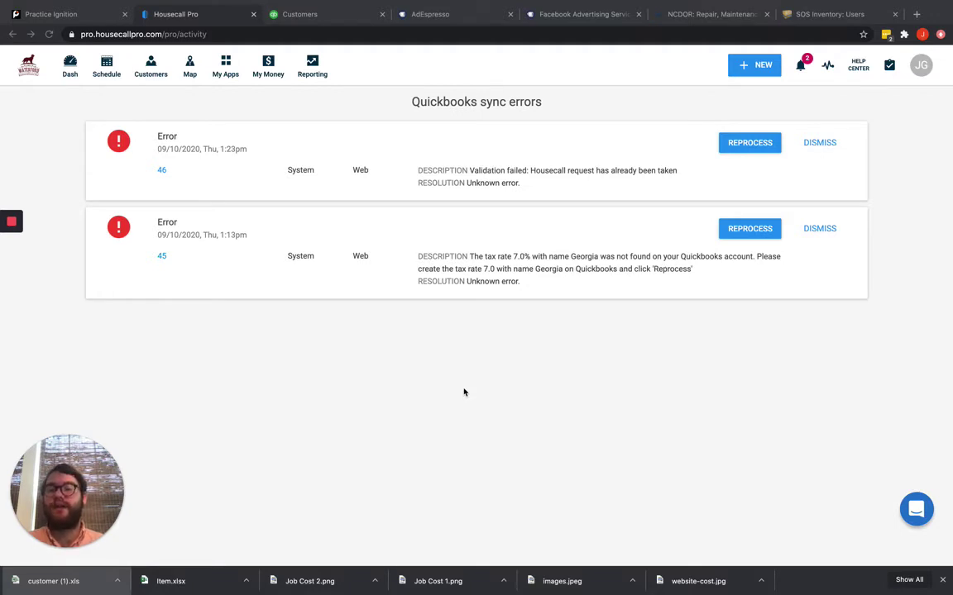
# - Open the company profile in the account settings and view its tax rates
pyautogui.click(920, 64)
pyautogui.click(850, 139)
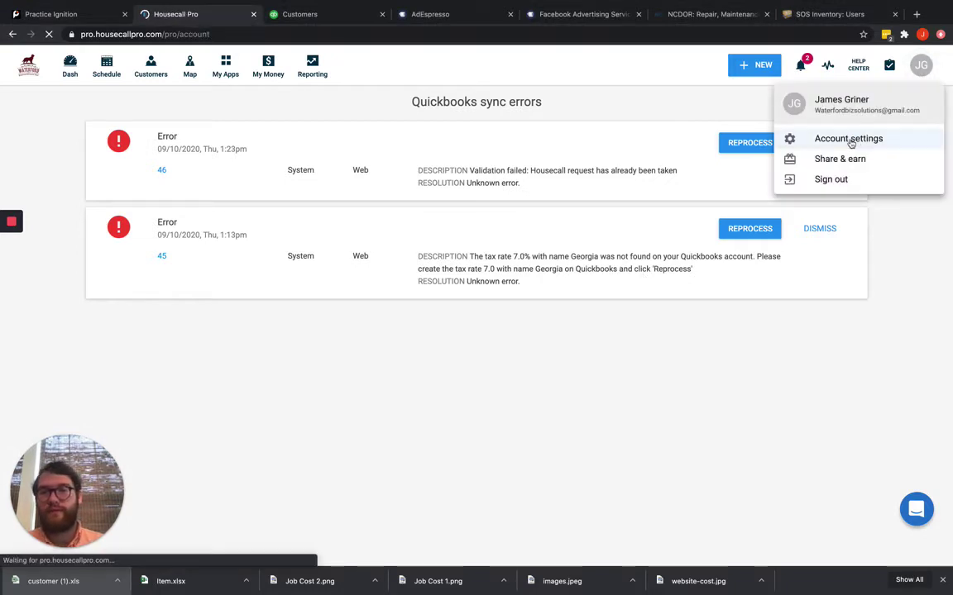
pyautogui.click(93, 140)
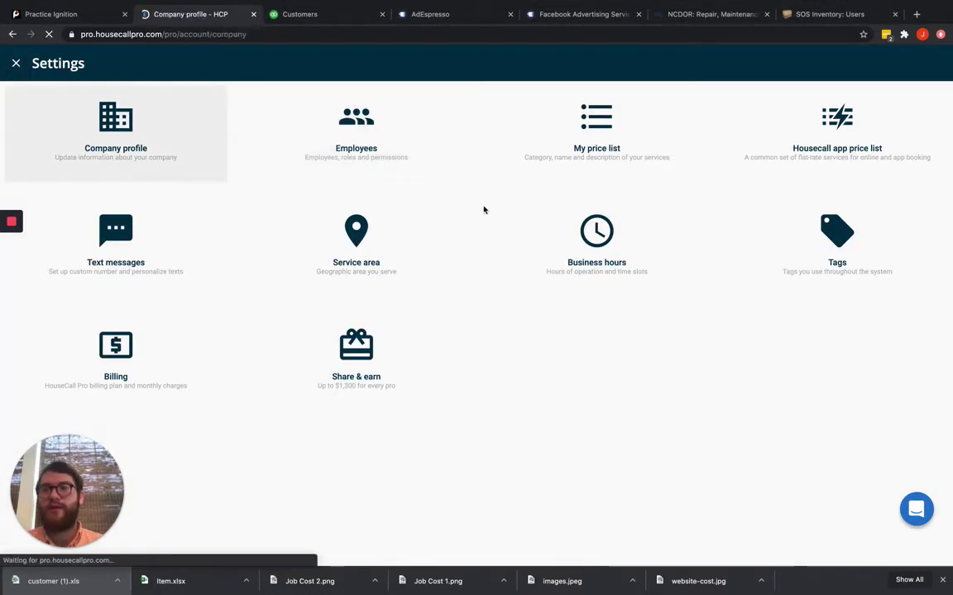
pyautogui.scroll(-1, 752, 331)
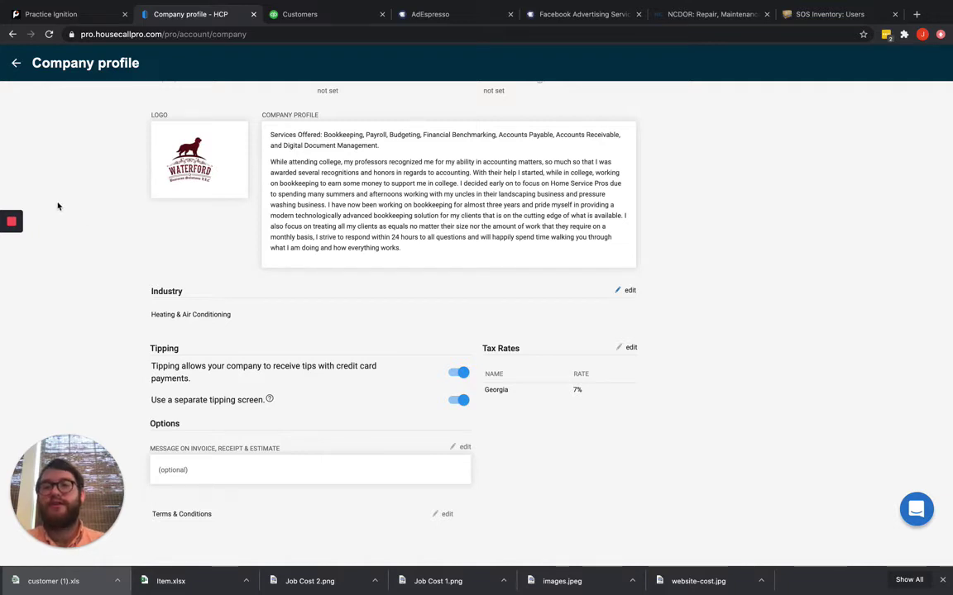
pyautogui.moveTo(13, 220)
pyautogui.click(12, 267)
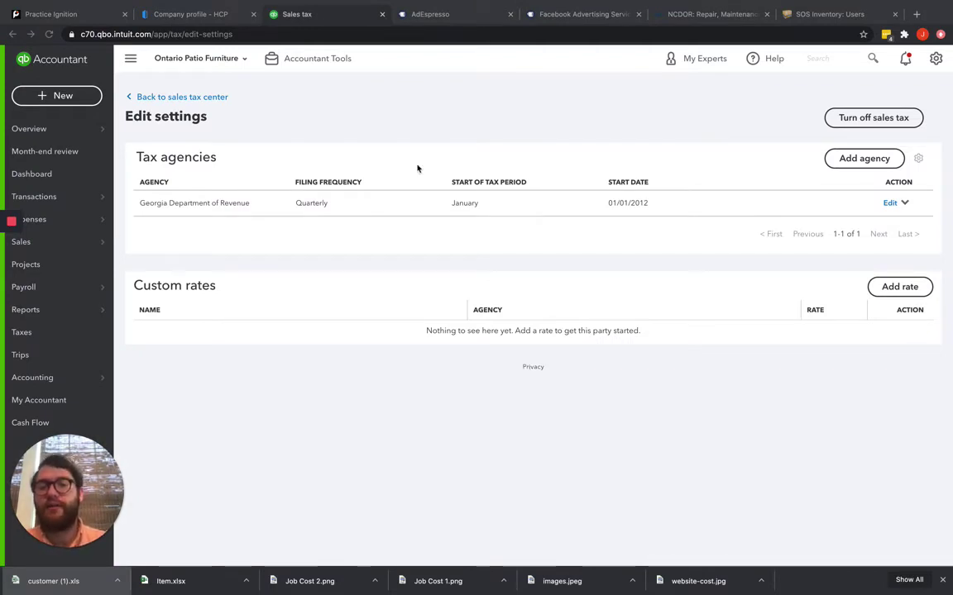
# - Reopen the QuickBooks sales tax settings from the sales tax center and view the custom rates section
pyautogui.click(212, 98)
pyautogui.click(211, 98)
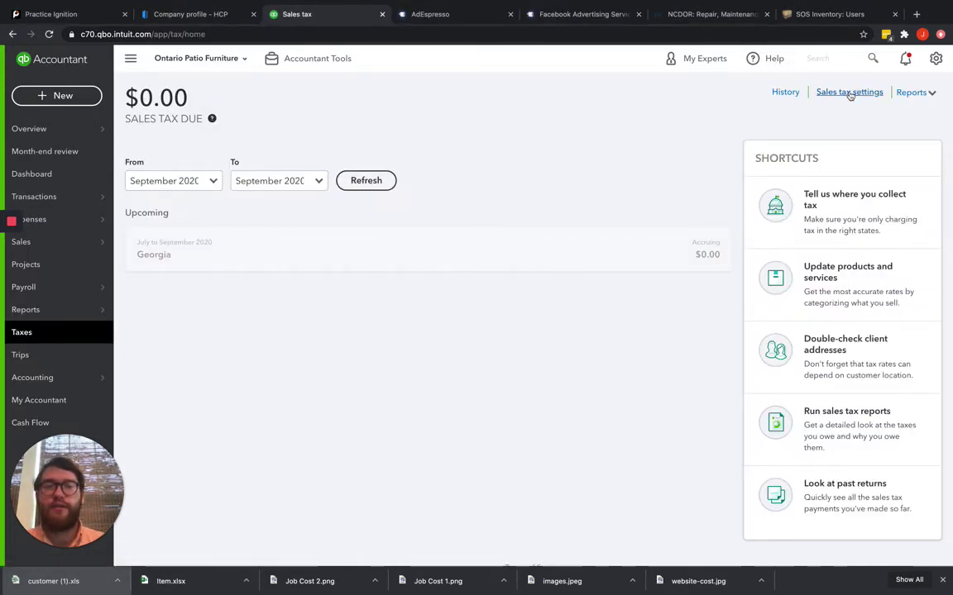
pyautogui.click(845, 92)
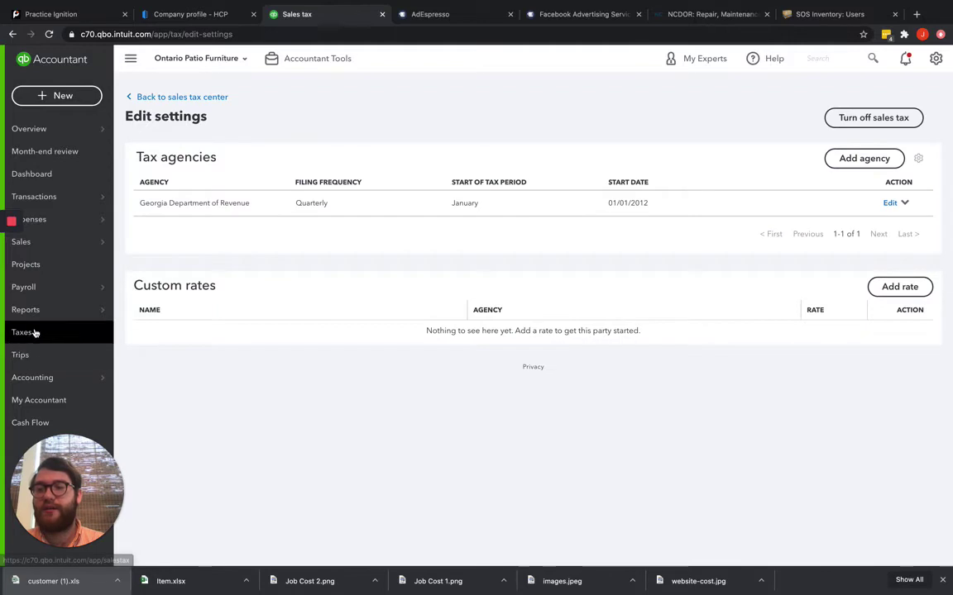
pyautogui.click(35, 333)
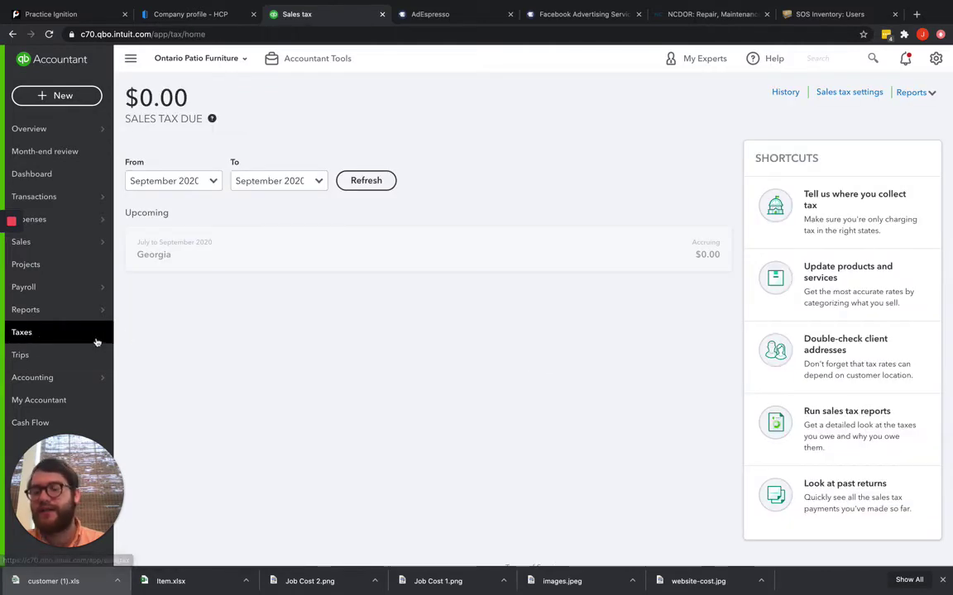
pyautogui.click(853, 92)
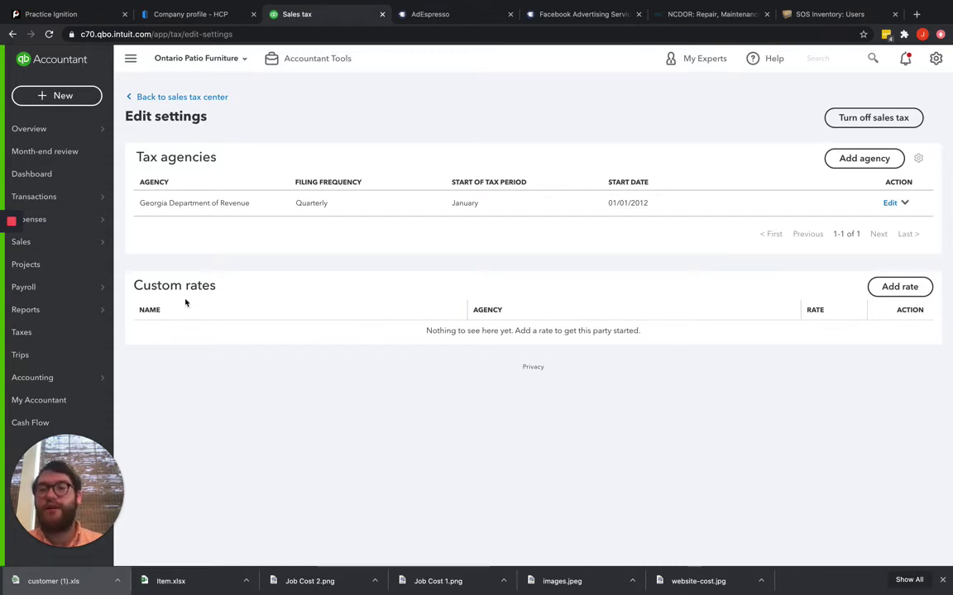
pyautogui.moveTo(223, 290); pyautogui.dragTo(143, 287)
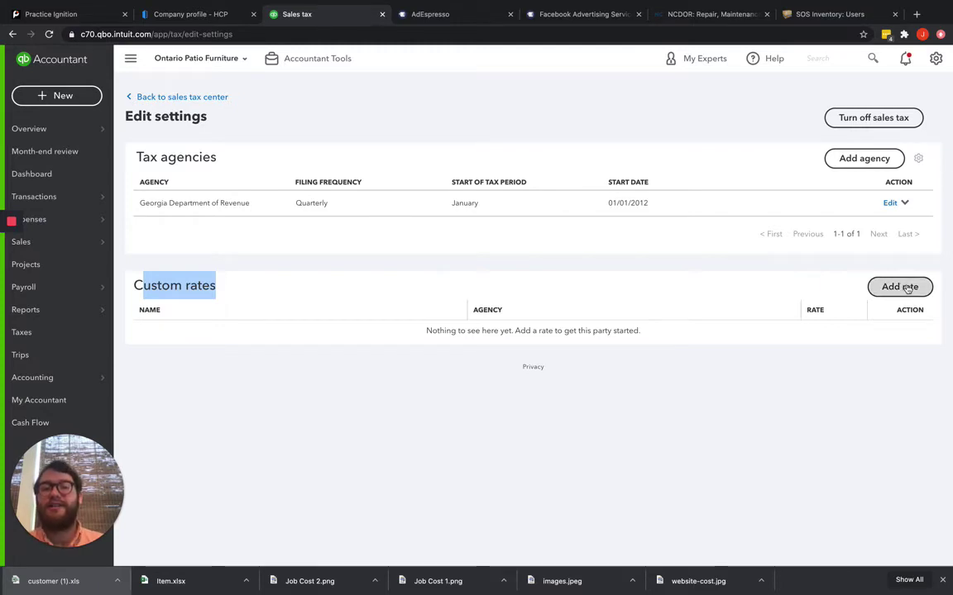
# - Compare the tax rates in the Housecall Pro company profile with the custom rates in QuickBooks
pyautogui.click(165, 15)
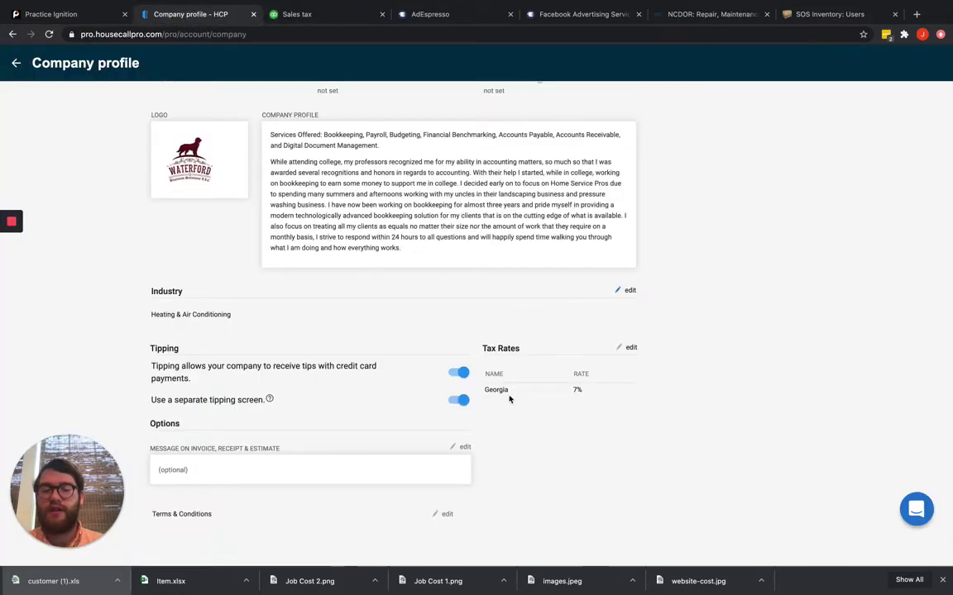
pyautogui.click(296, 14)
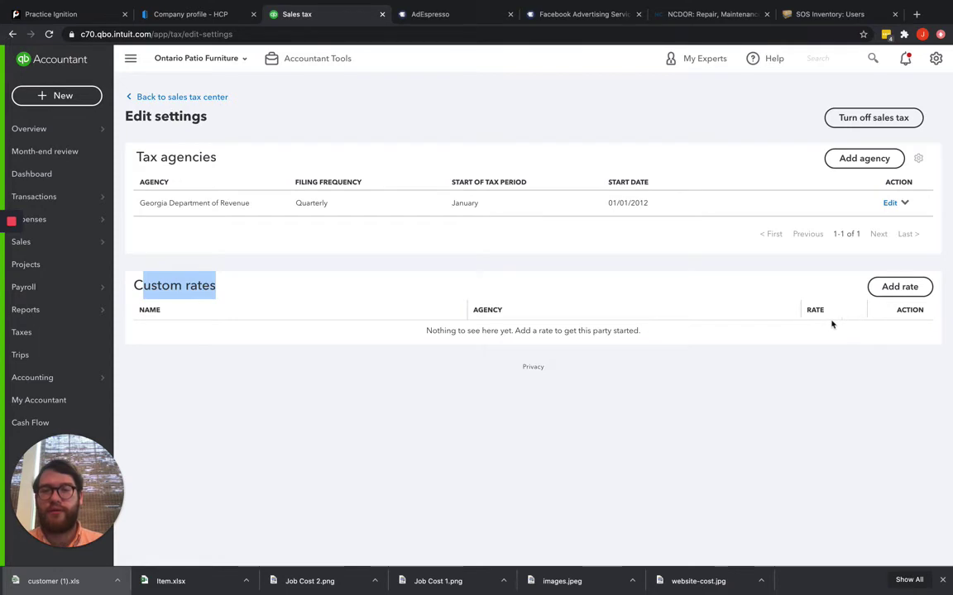
pyautogui.click(269, 290)
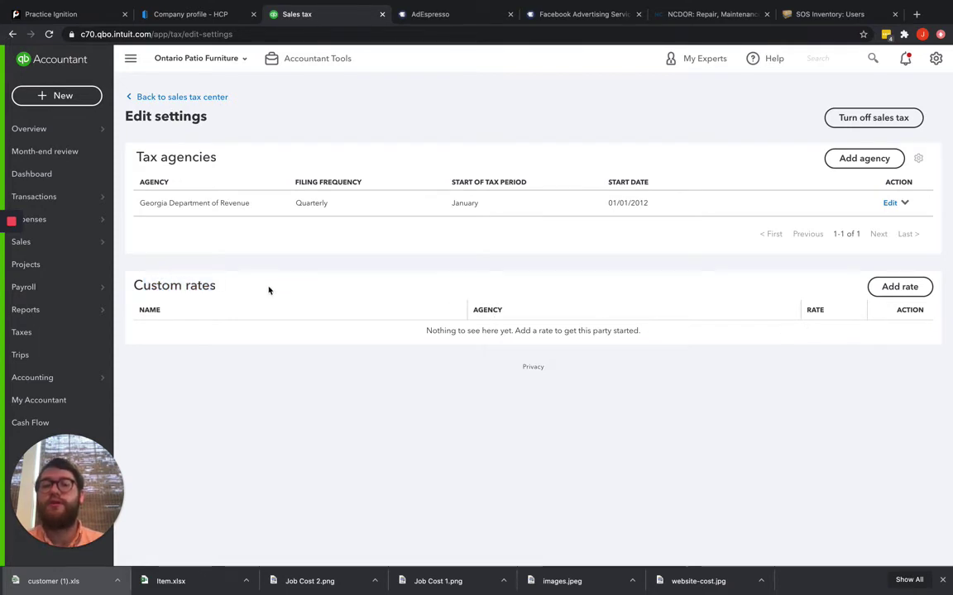
# - Switch to Housecall Pro and add a tax rate named Florida at 8% to the company profile
pyautogui.click(202, 17)
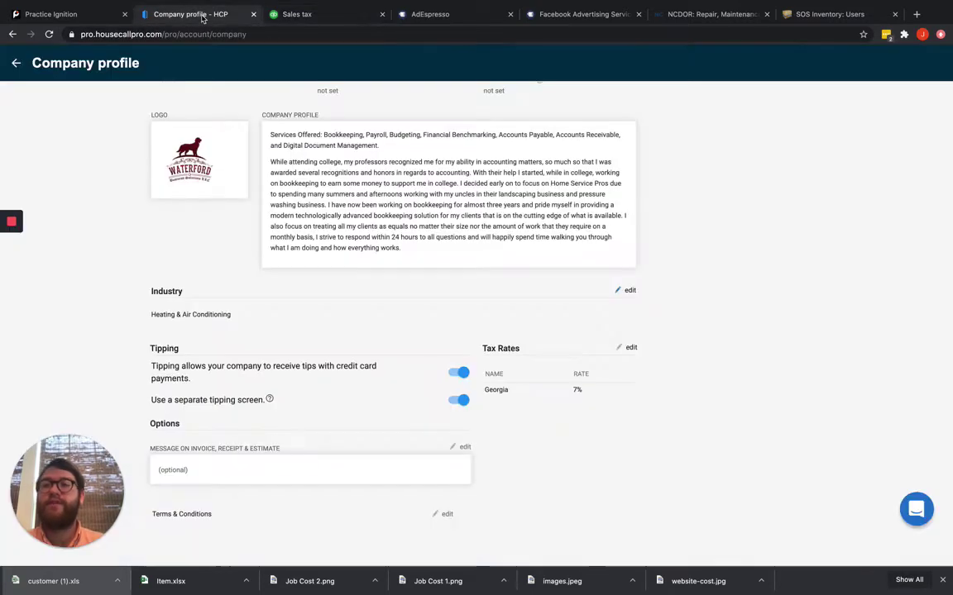
pyautogui.click(626, 348)
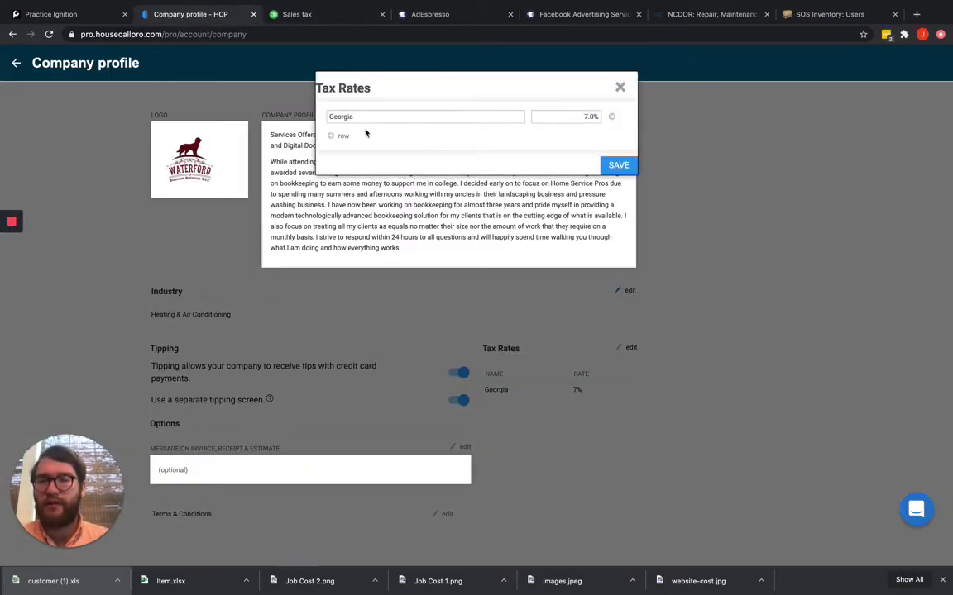
pyautogui.click(333, 138)
pyautogui.click(361, 137)
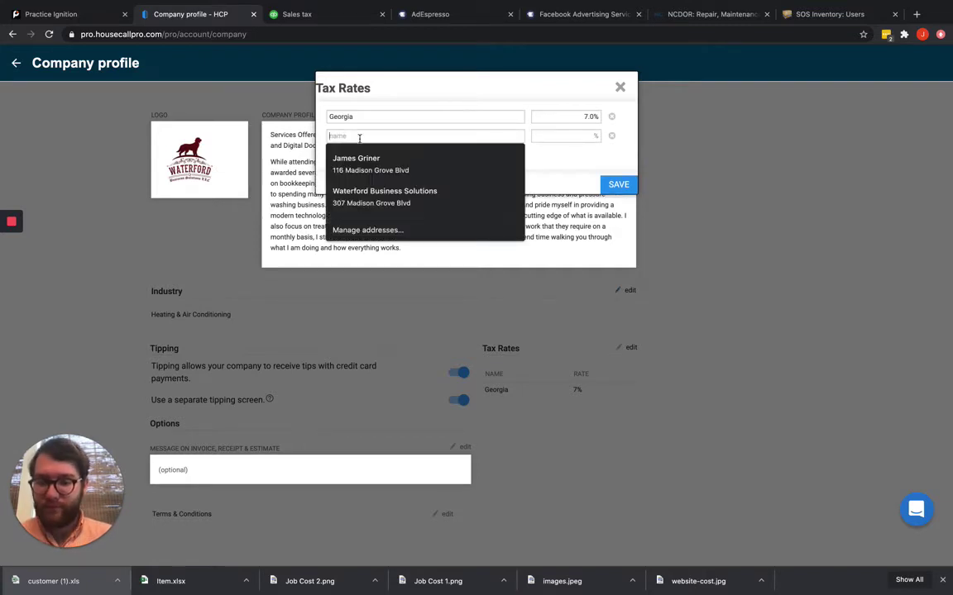
pyautogui.write('Florida')
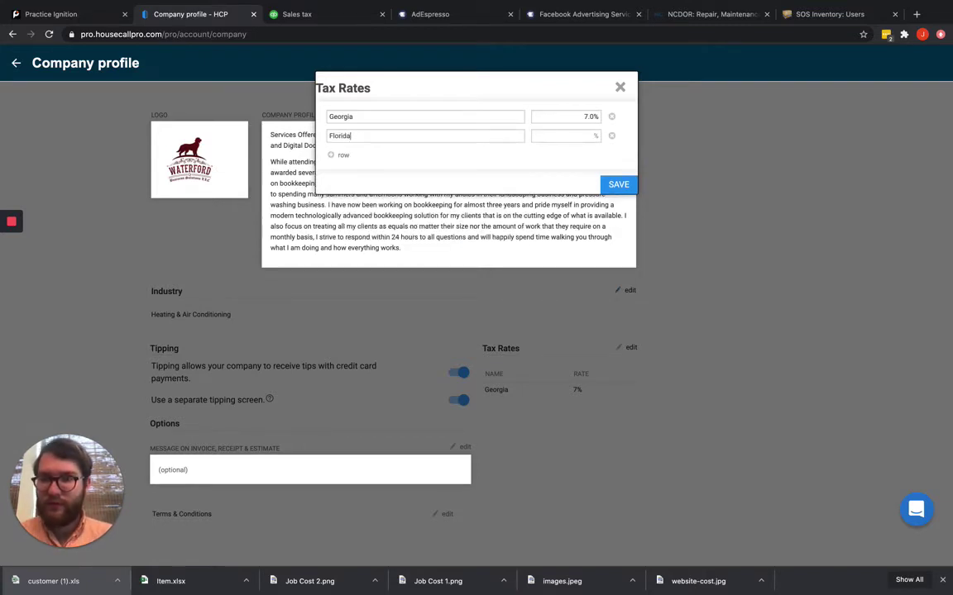
pyautogui.click(590, 139)
pyautogui.write('8')
pyautogui.click(622, 185)
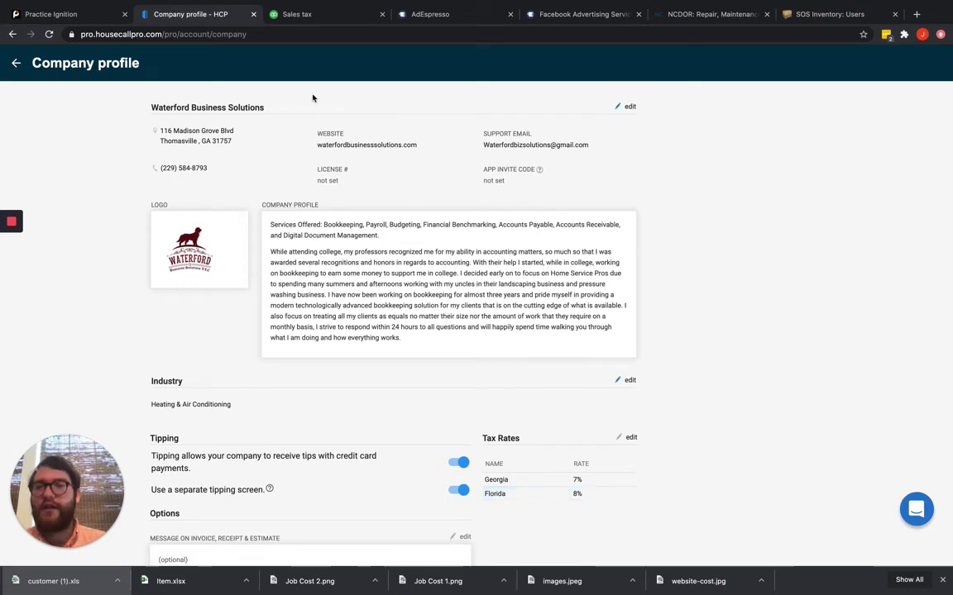
# - Switch to QuickBooks and fill in a single custom sales tax rate named Florida, with agency Georgia Department of Revenue and rate 8%
pyautogui.click(332, 19)
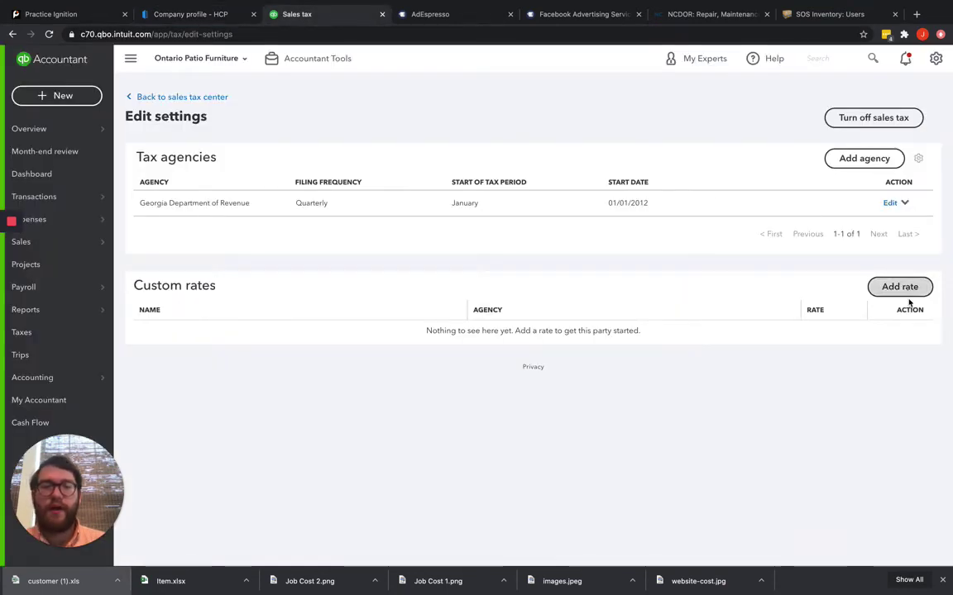
pyautogui.click(886, 287)
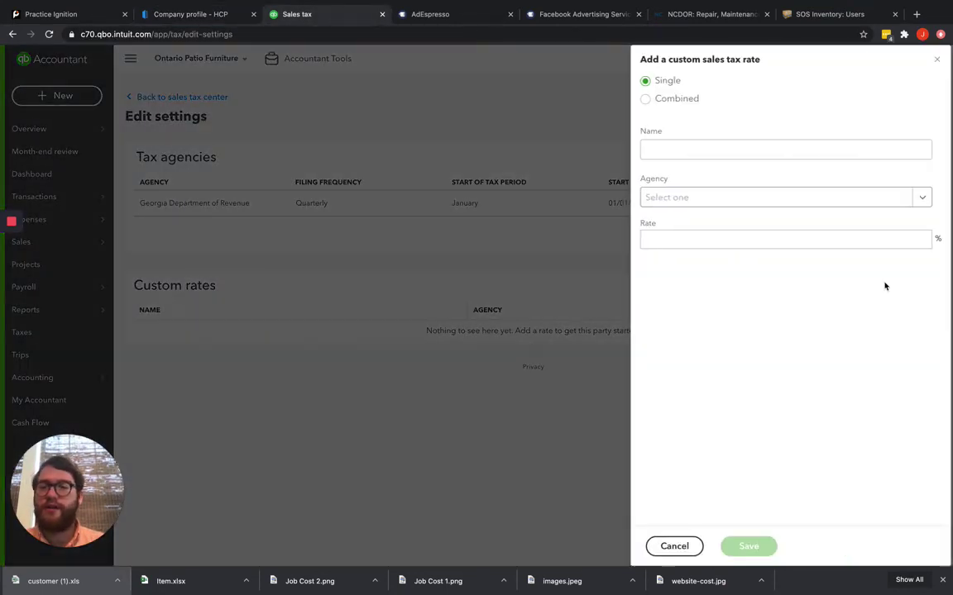
pyautogui.click(744, 148)
pyautogui.write('Florida')
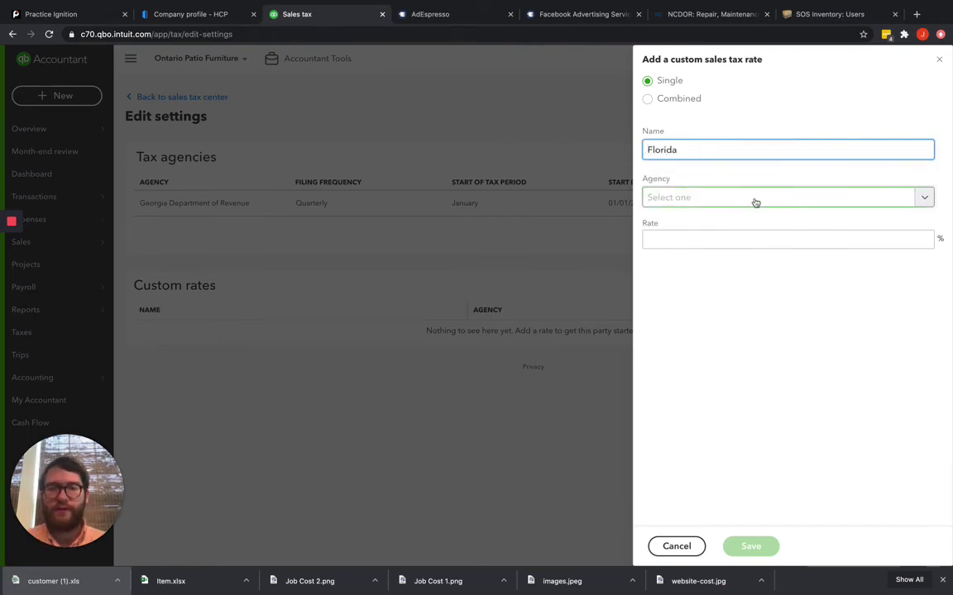
pyautogui.click(755, 198)
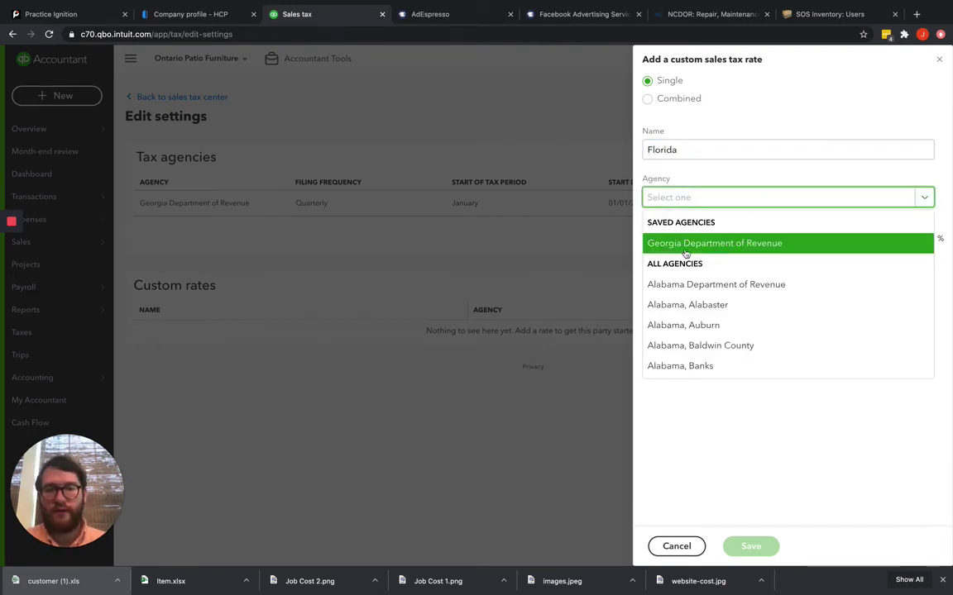
pyautogui.click(782, 246)
pyautogui.click(678, 239)
pyautogui.write('8')
pyautogui.click(794, 365)
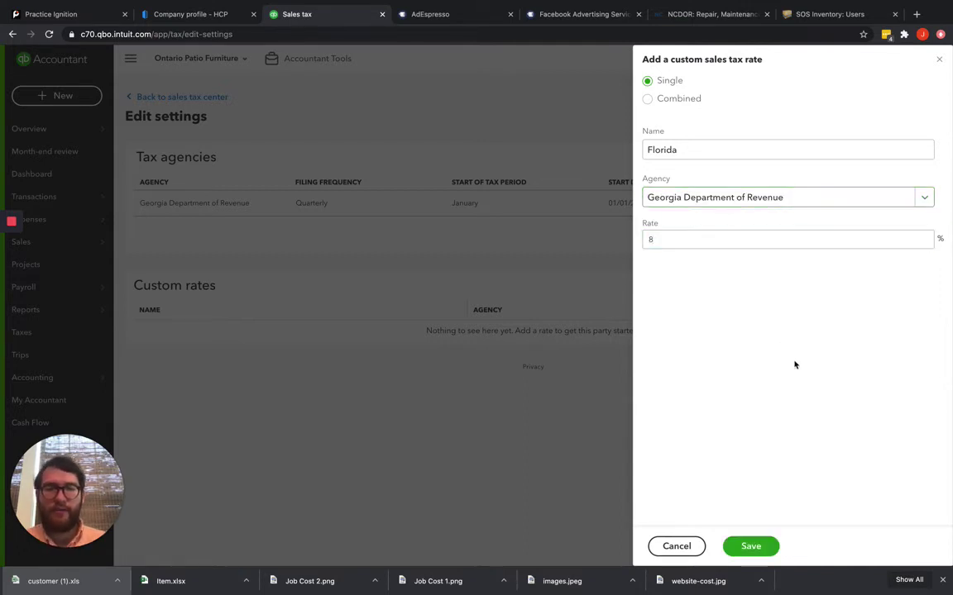
# - View the fields of the combined tax rate type and return the custom rate to single
pyautogui.click(648, 98)
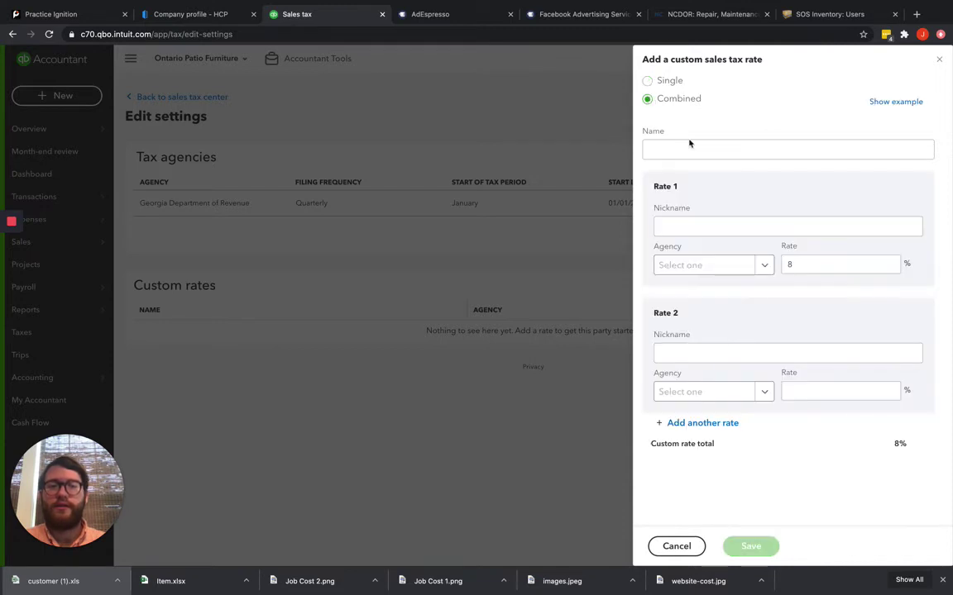
pyautogui.click(710, 347)
pyautogui.click(709, 444)
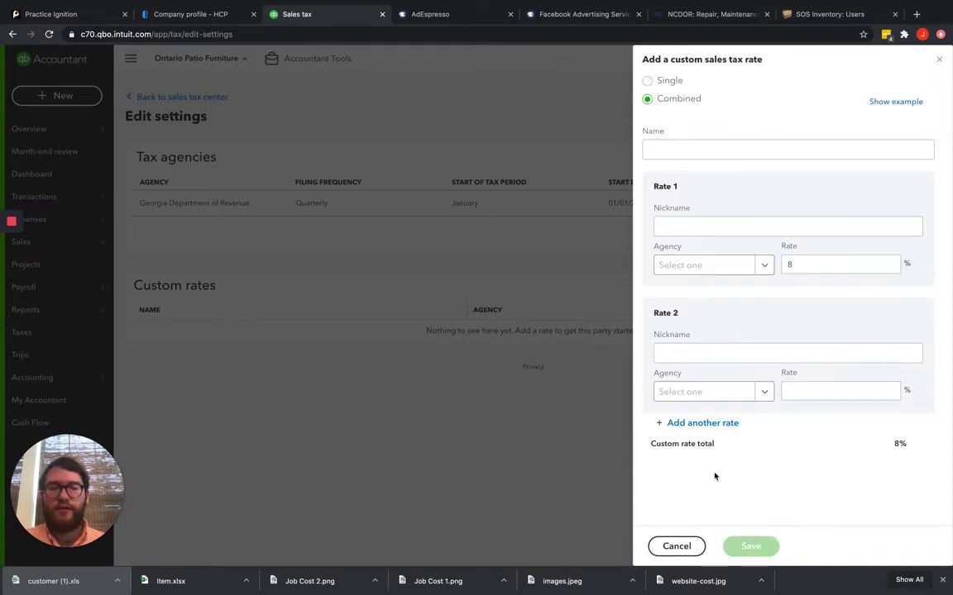
pyautogui.click(647, 81)
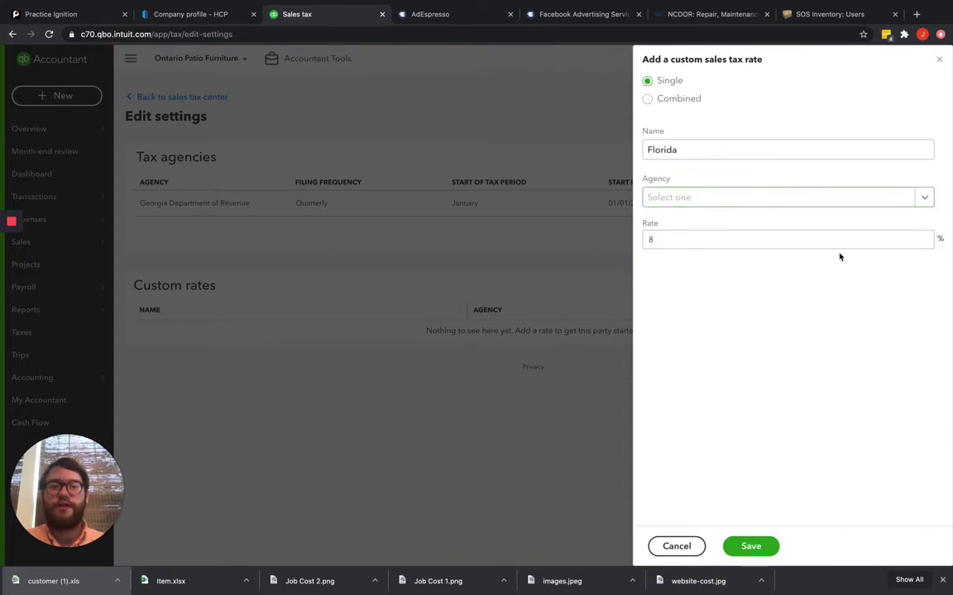
# - Select Georgia Department of Revenue as the agency for the Florida rate and save it
pyautogui.click(898, 198)
pyautogui.click(693, 242)
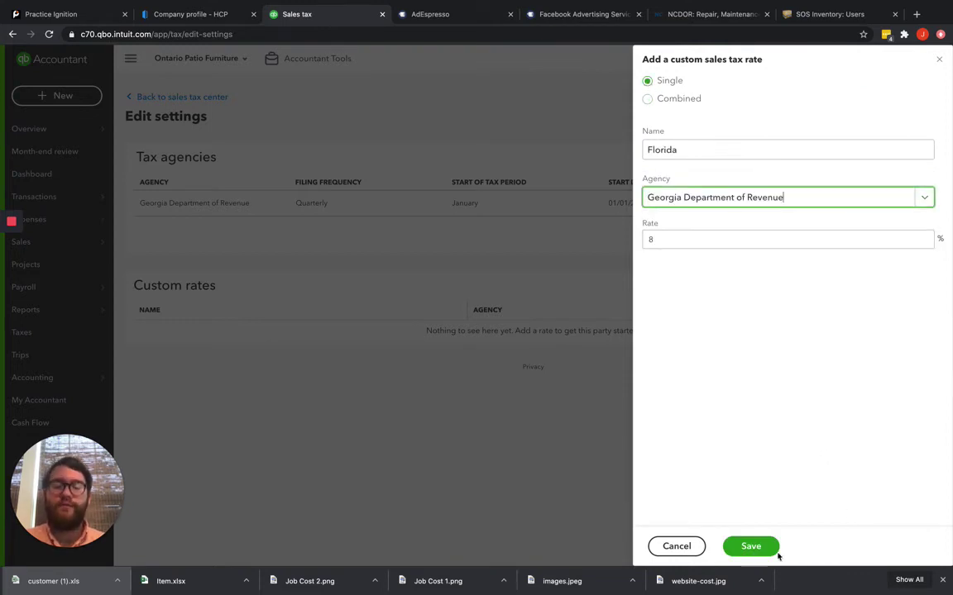
pyautogui.click(750, 546)
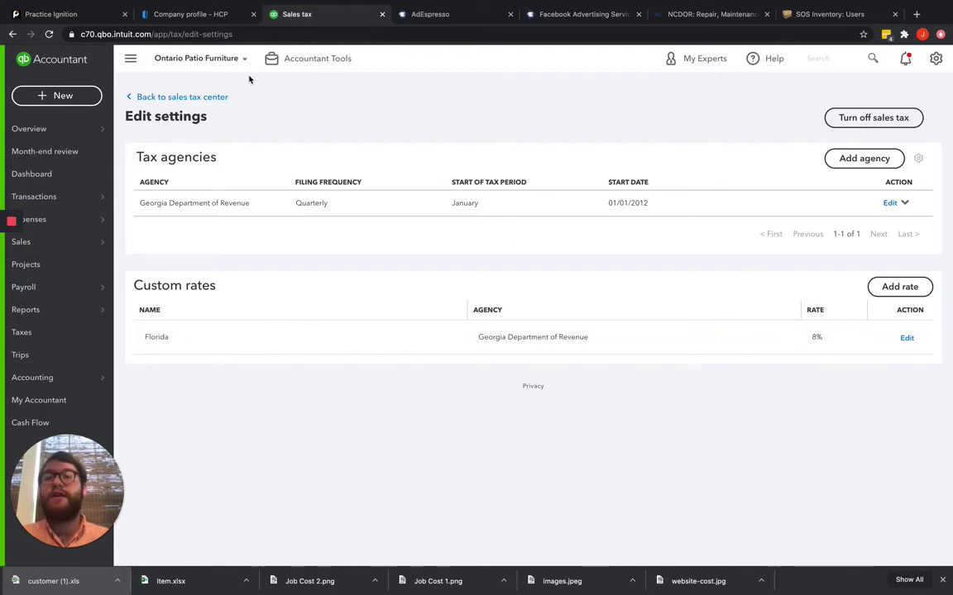
# - Switch to Housecall Pro, leave the settings, and review the missing Georgia tax rate error among the QuickBooks sync errors
pyautogui.click(197, 14)
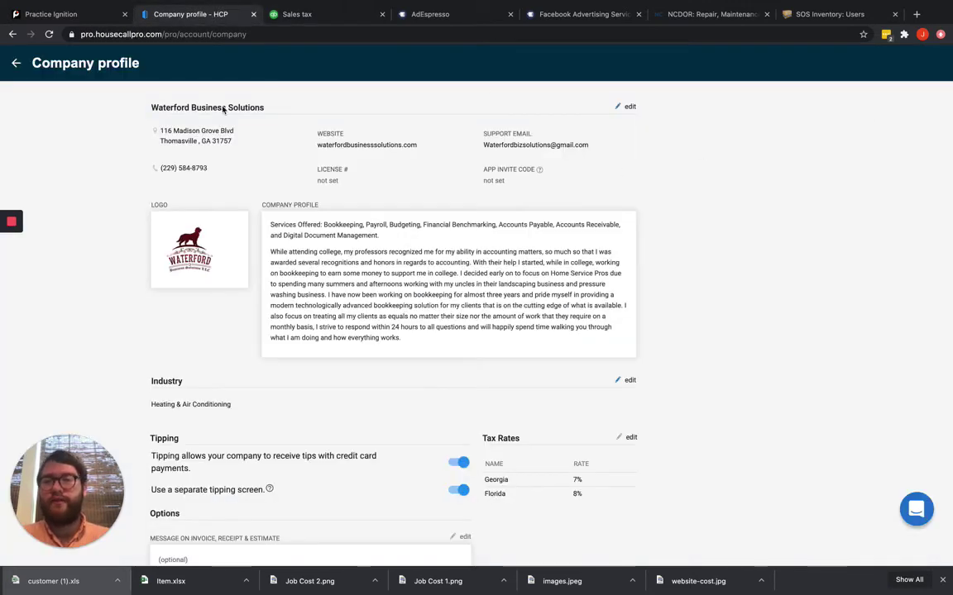
pyautogui.click(16, 63)
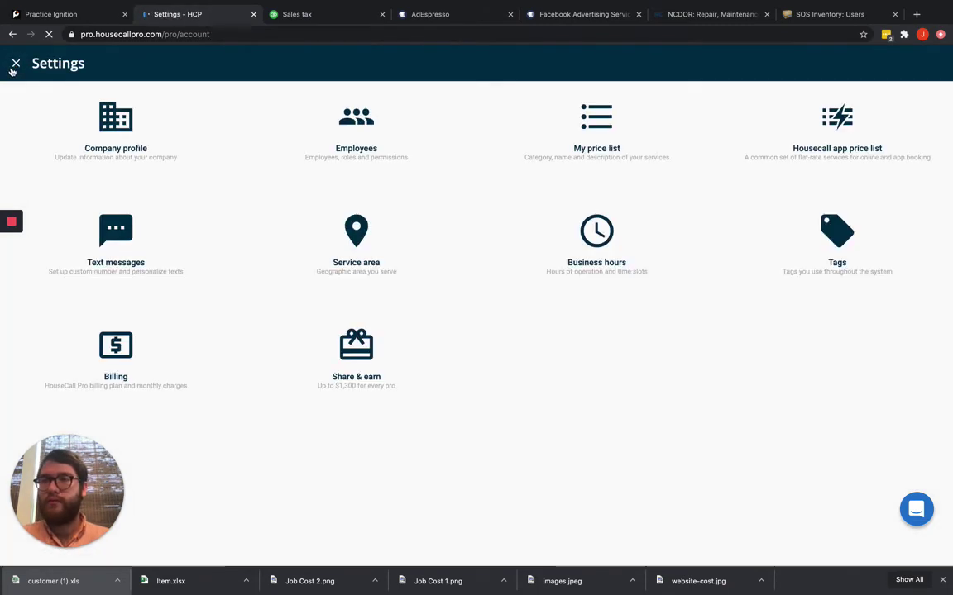
pyautogui.click(16, 64)
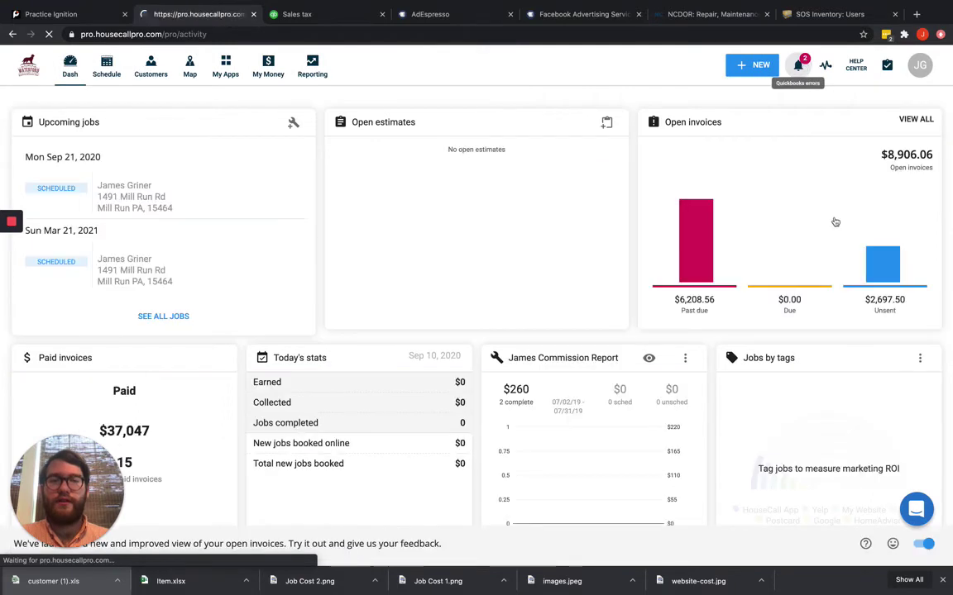
pyautogui.click(801, 65)
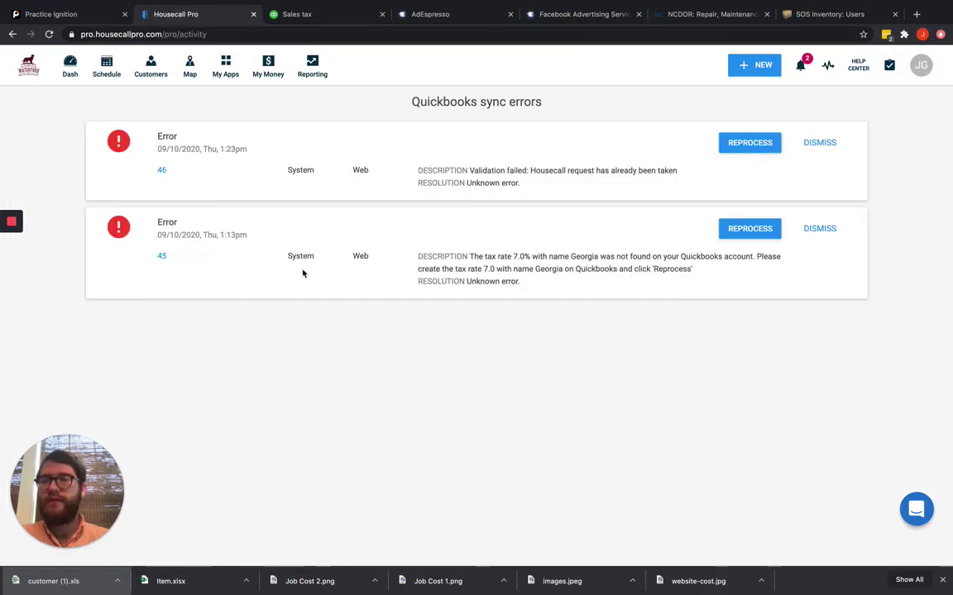
pyautogui.moveTo(529, 281); pyautogui.dragTo(466, 252)
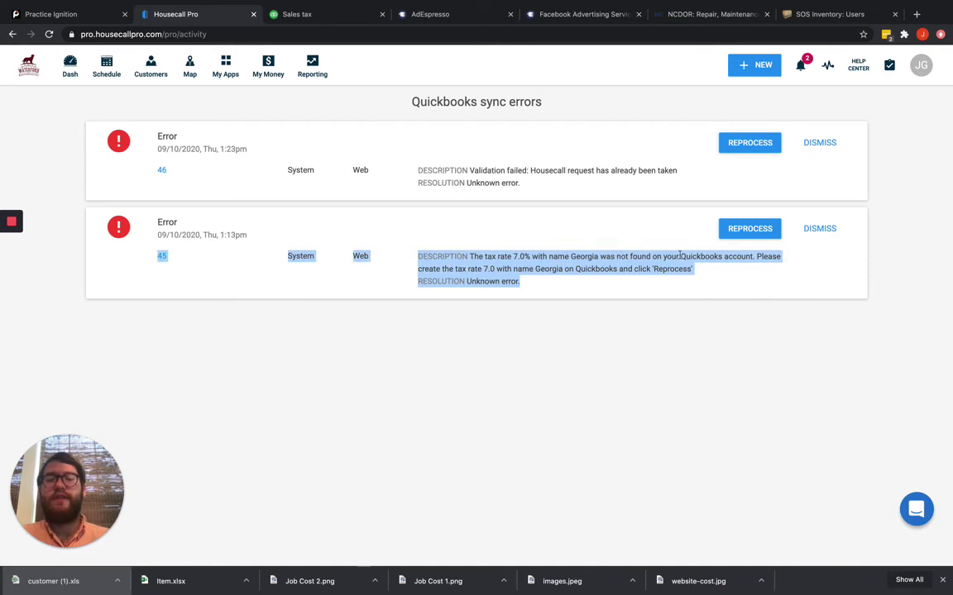
# - Reprocess the sync error for the missing Georgia 7% rate and resolve it by creating a new QBO tax rate
pyautogui.click(754, 229)
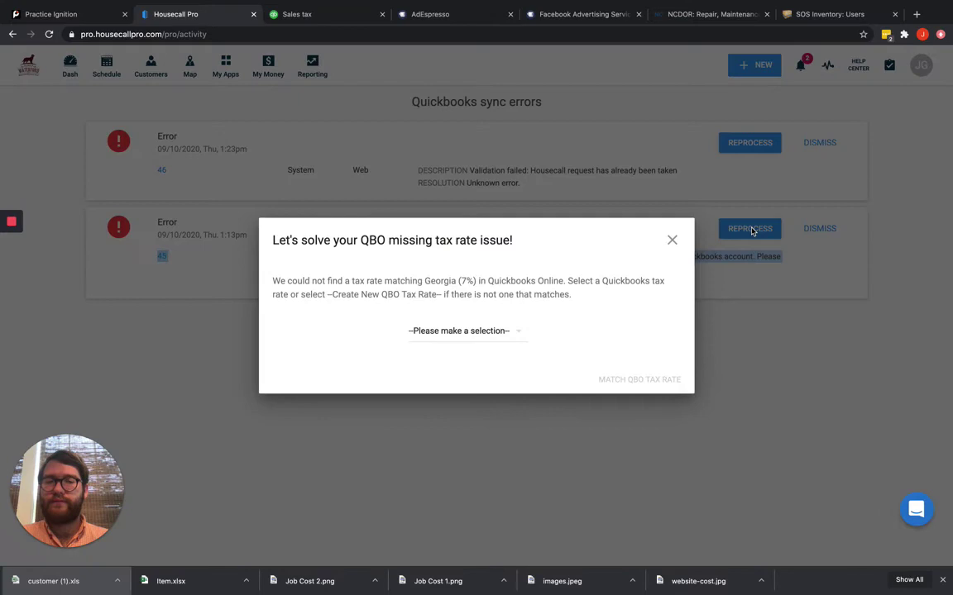
pyautogui.click(508, 334)
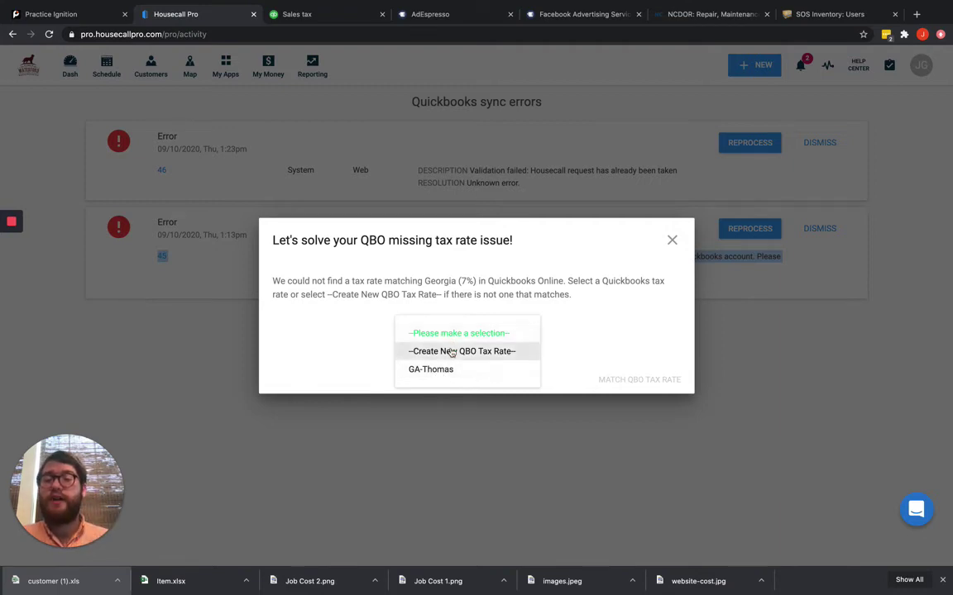
pyautogui.click(454, 351)
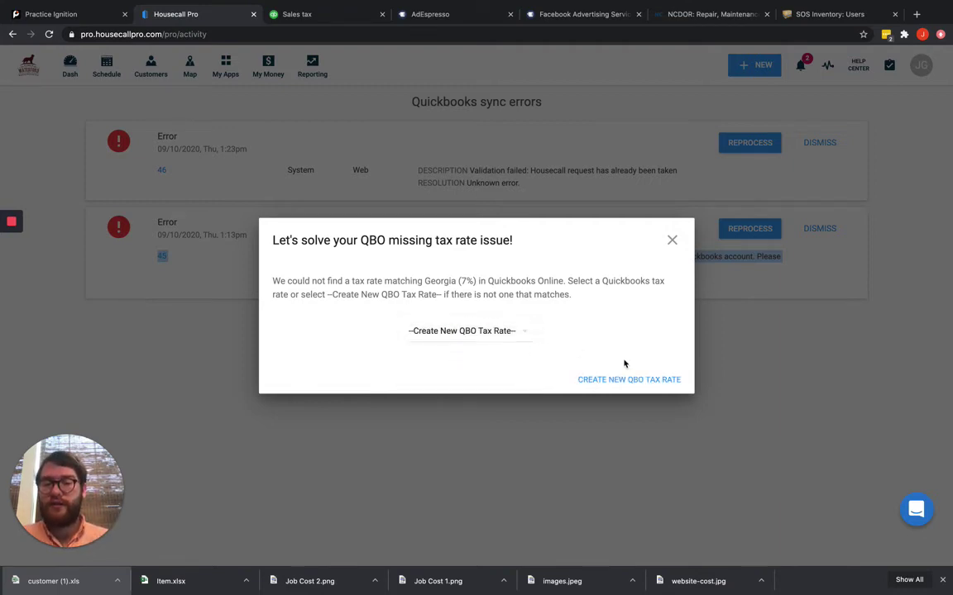
pyautogui.click(617, 379)
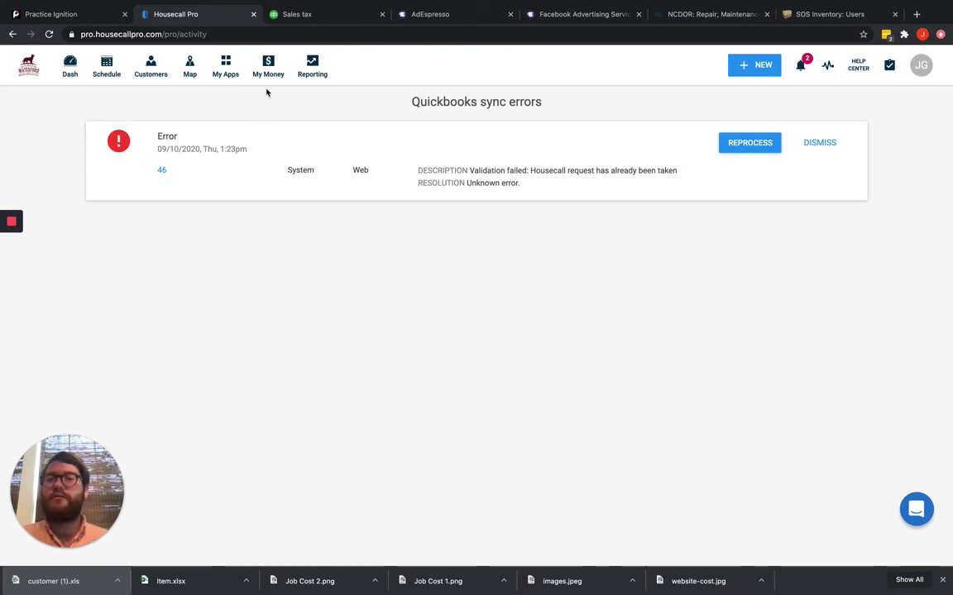
# - Switch to QuickBooks and reload the sales tax settings to check the custom rates for Georgia, returning to Housecall Pro when done
pyautogui.click(314, 16)
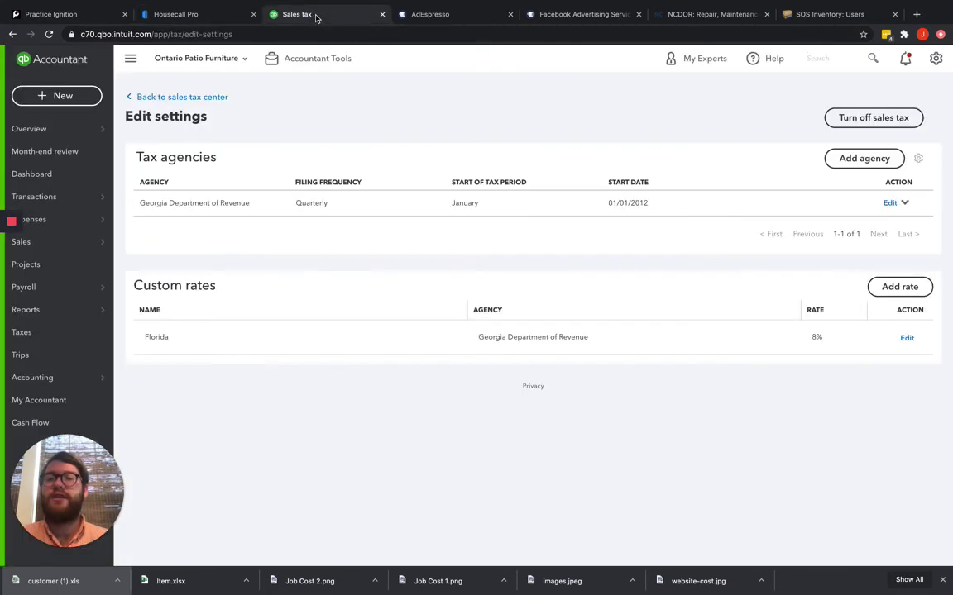
pyautogui.click(50, 34)
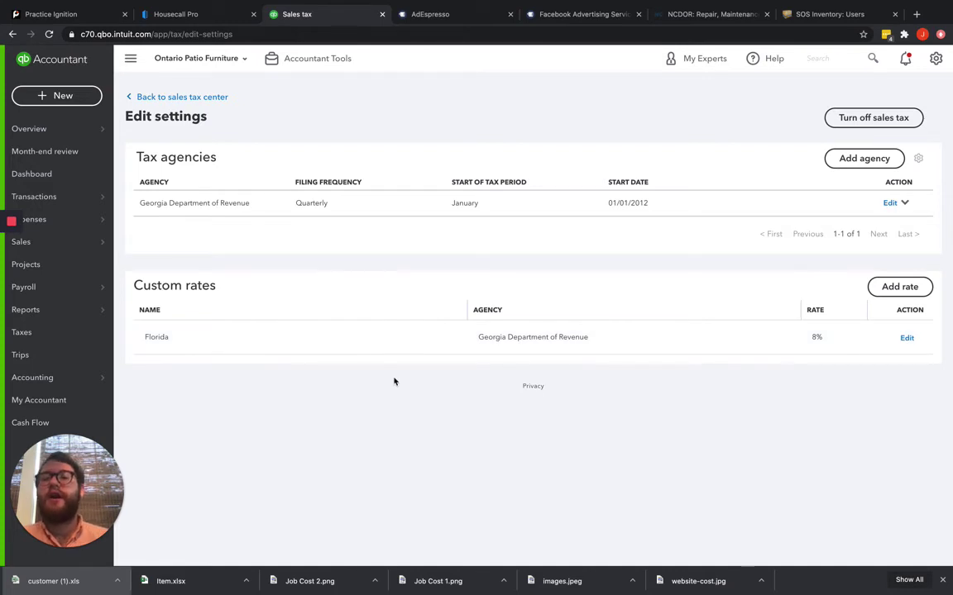
pyautogui.click(198, 14)
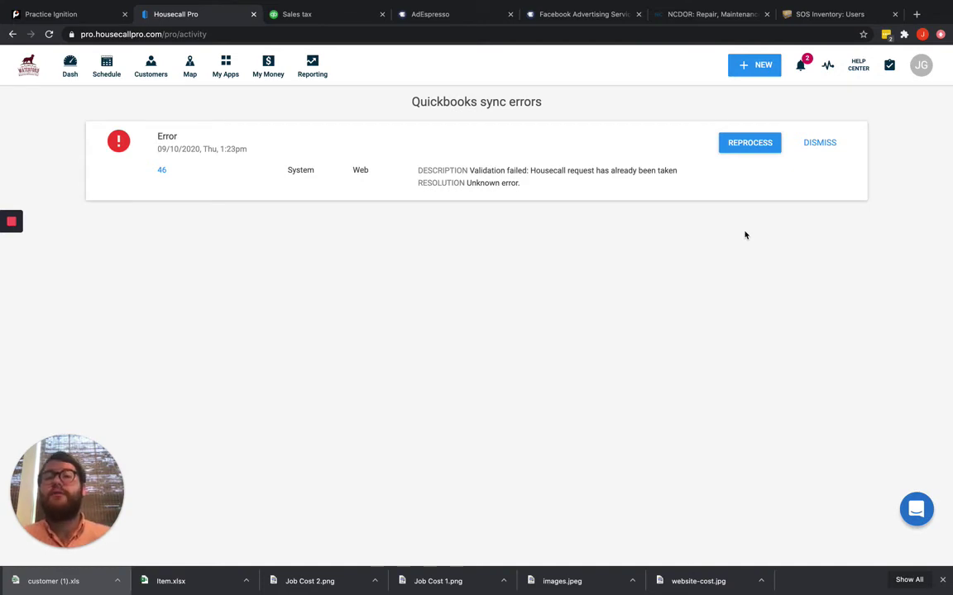
pyautogui.click(330, 23)
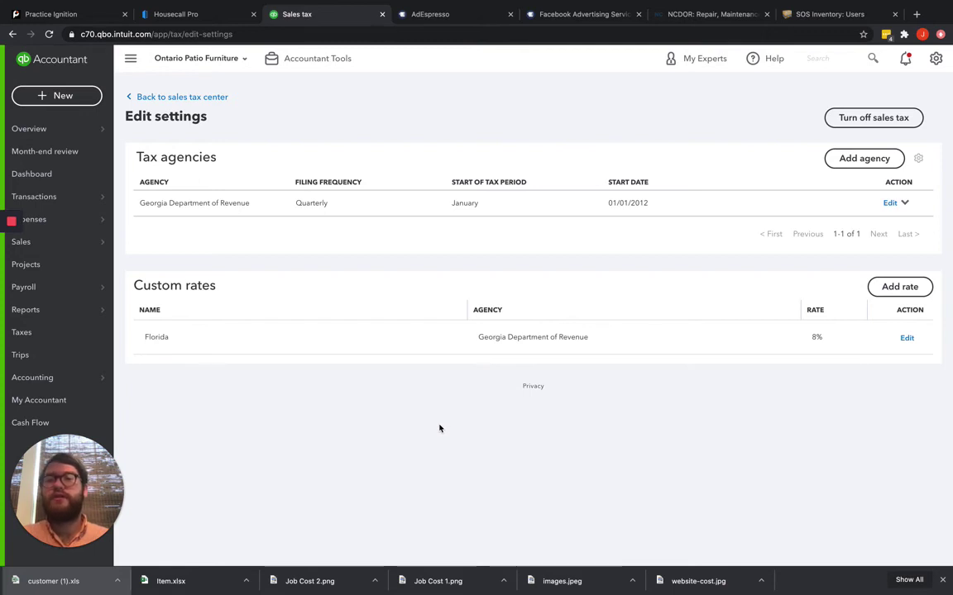
pyautogui.click(205, 17)
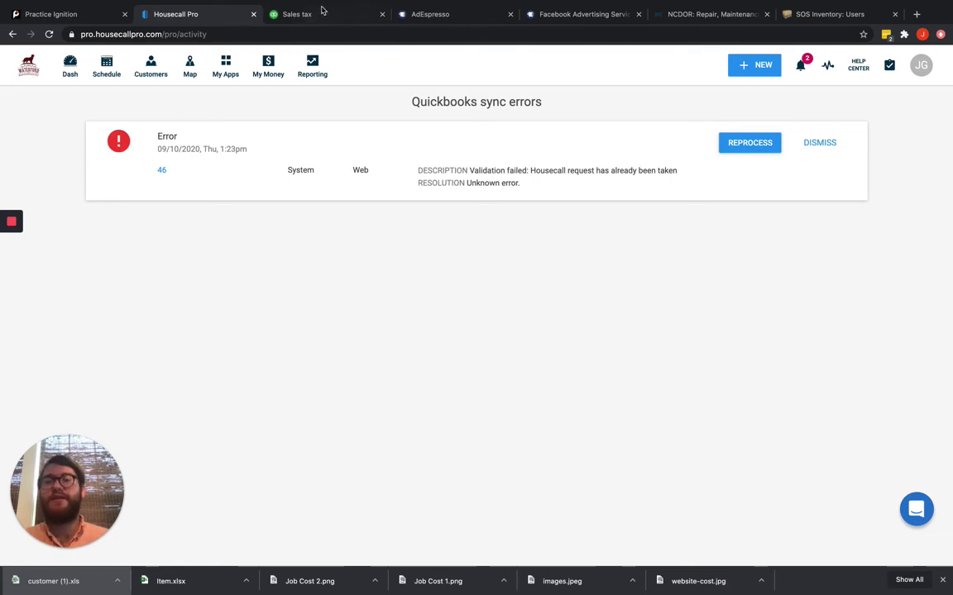
pyautogui.click(291, 12)
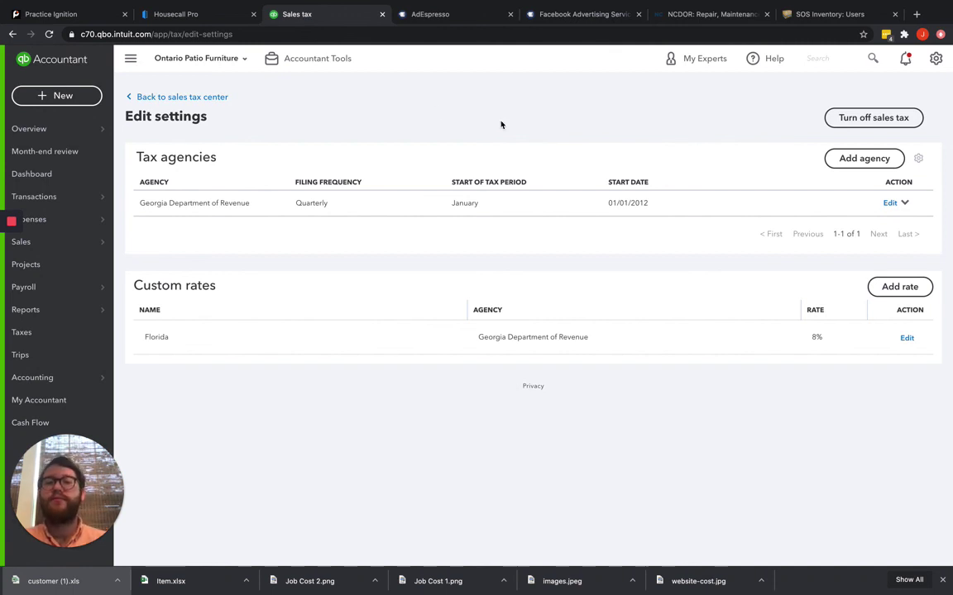
pyautogui.click(169, 16)
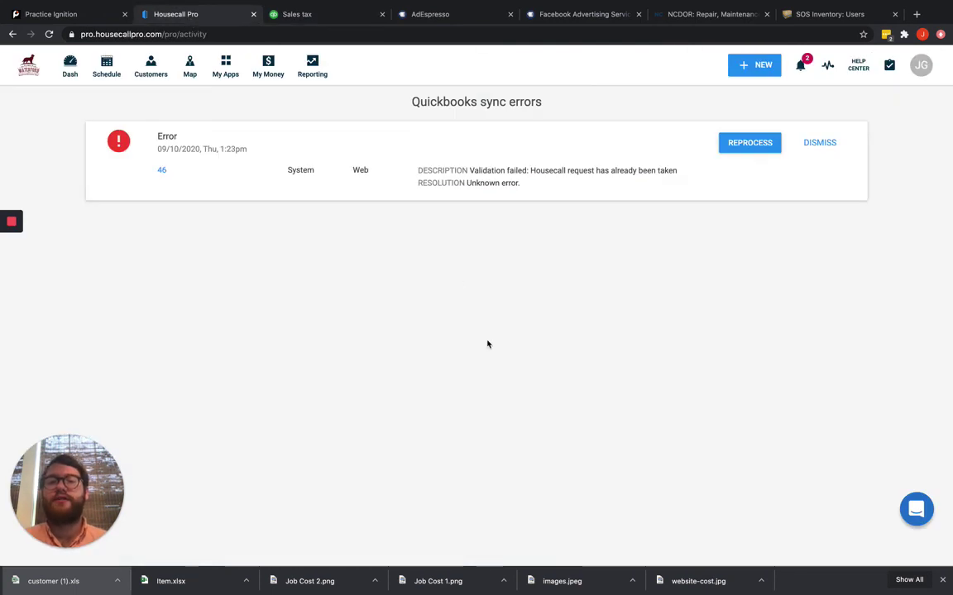